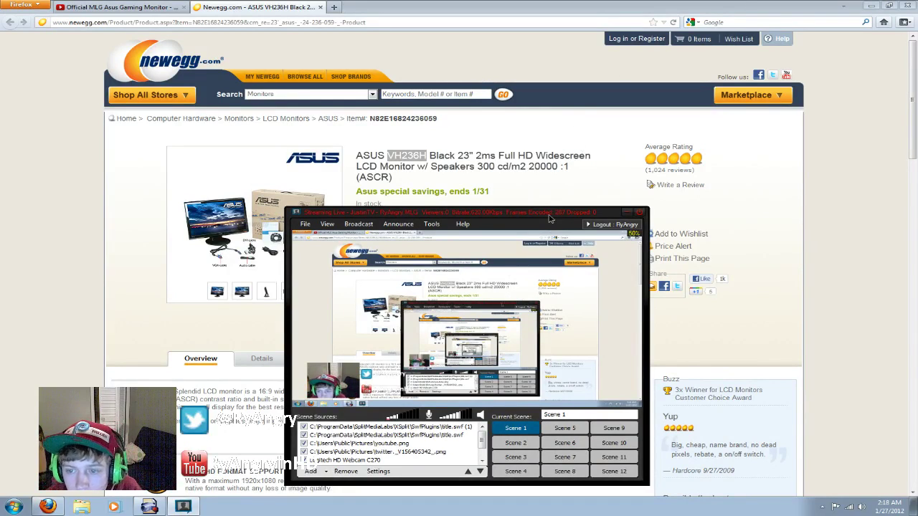
- Drag XSplit down to reveal the ASUS VH236H's $169.99 price box on Newegg
{"action": "left_click_drag", "start_coordinate": [549, 218], "coordinate": [522, 500]}
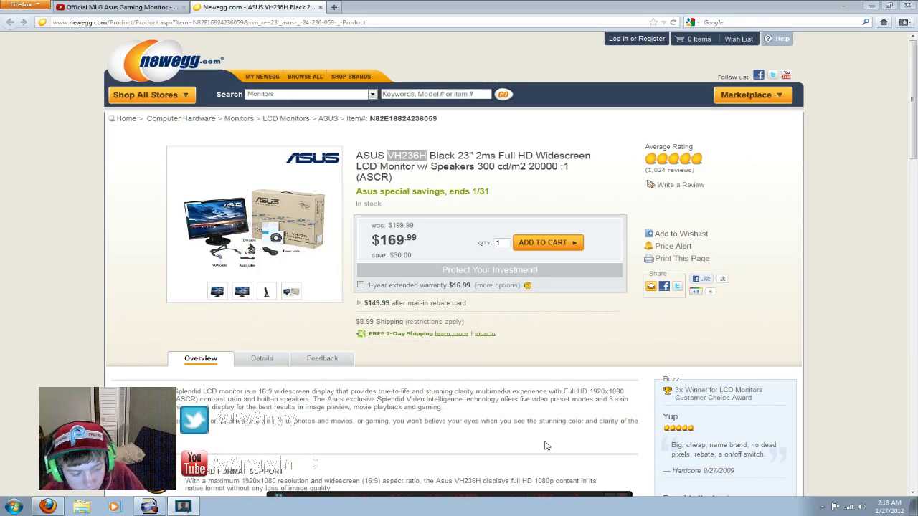
- Switch to the MLG Asus monitor YouTube video, dismiss its ad, and restore XSplit on top
{"action": "left_click", "coordinate": [113, 6]}
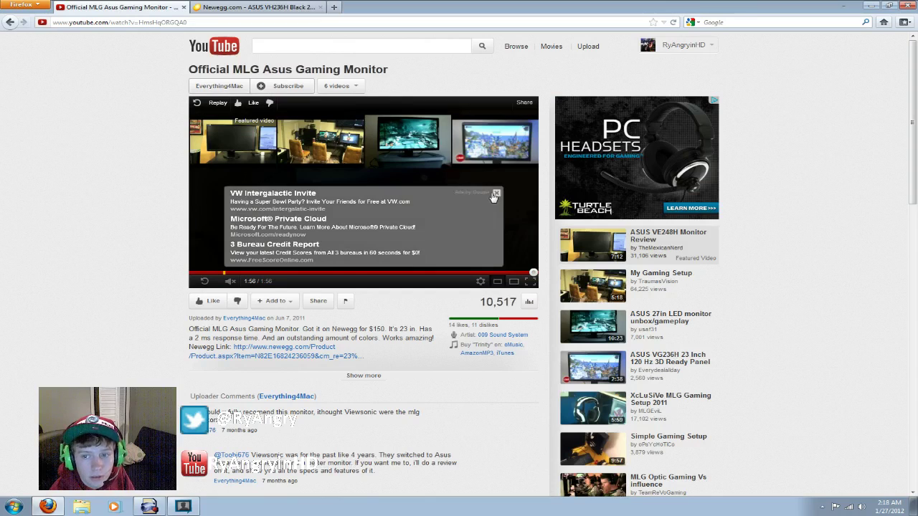
{"action": "left_click", "coordinate": [495, 195]}
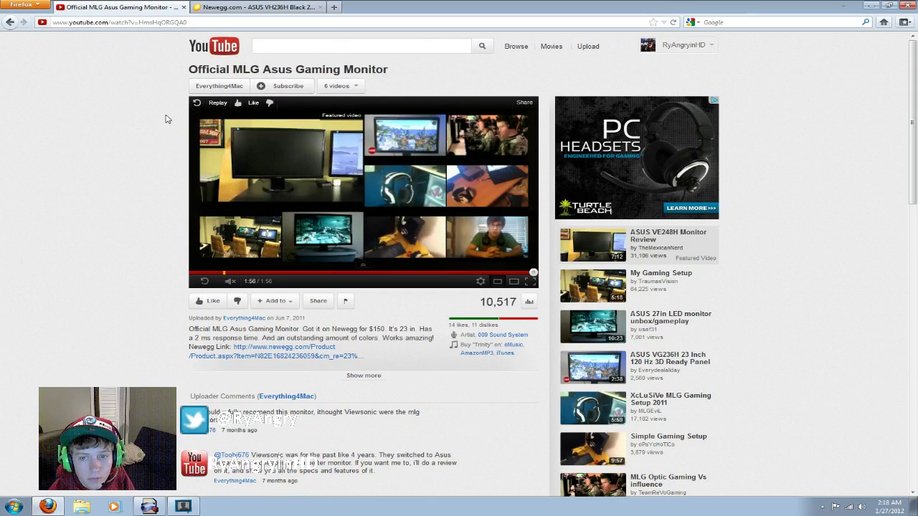
{"action": "mouse_move", "coordinate": [185, 507]}
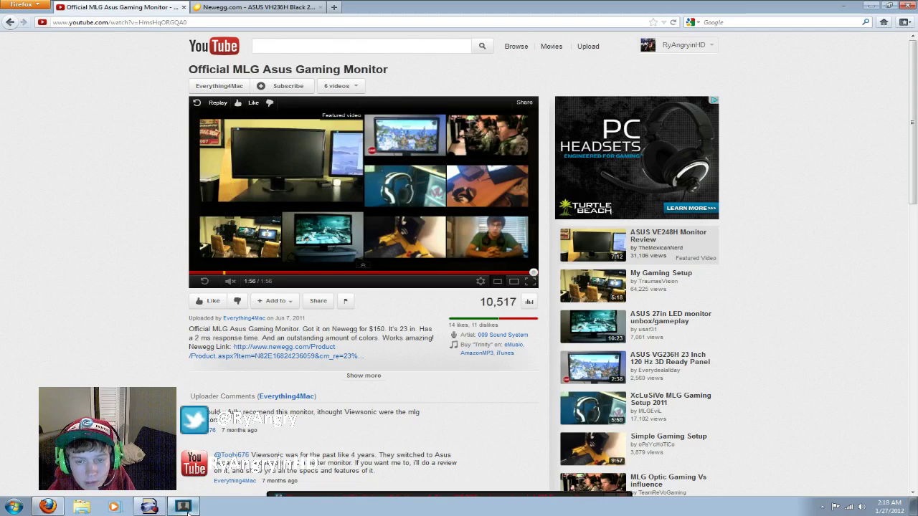
{"action": "left_click", "coordinate": [380, 459]}
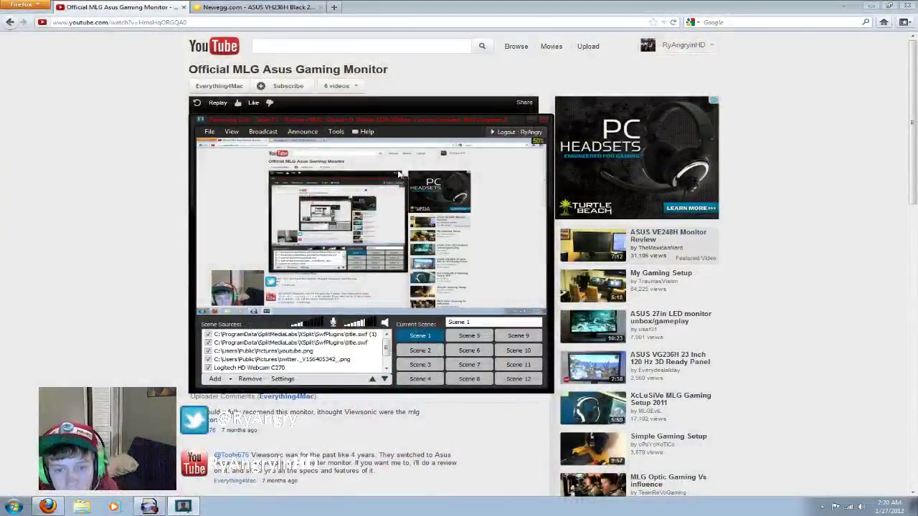
- Move XSplit down toward the taskbar and return to the Newegg ASUS VH236H page
{"action": "left_click_drag", "start_coordinate": [494, 120], "coordinate": [531, 500]}
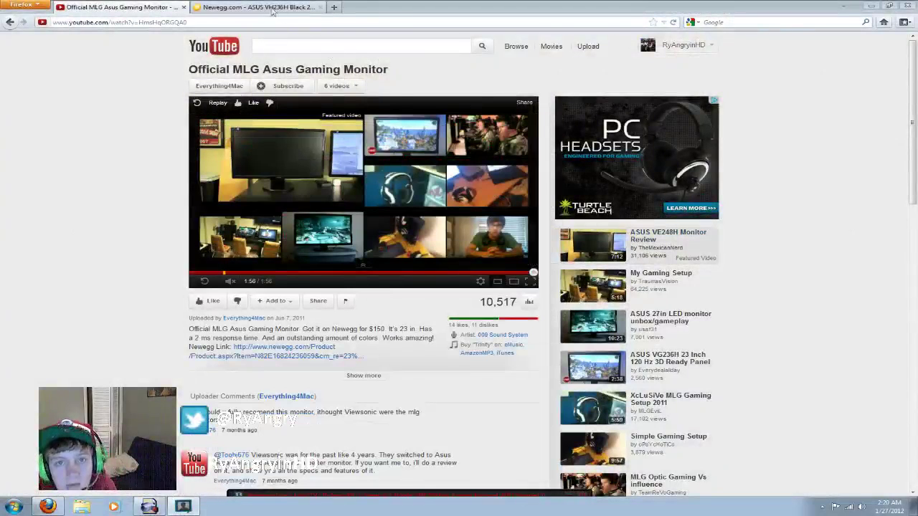
{"action": "left_click", "coordinate": [233, 7]}
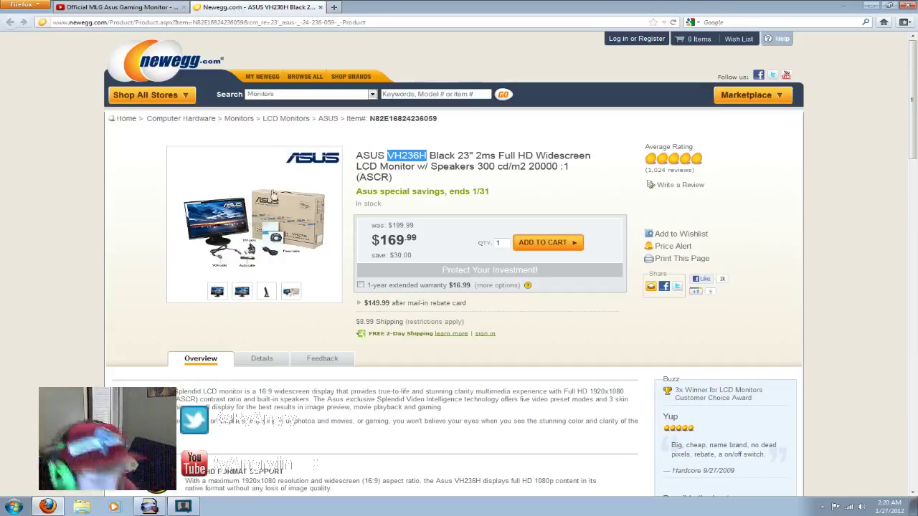
- Go to xsplit.com in a new tab and open the Beta 6 Release Candidate download page
{"action": "left_click", "coordinate": [334, 6]}
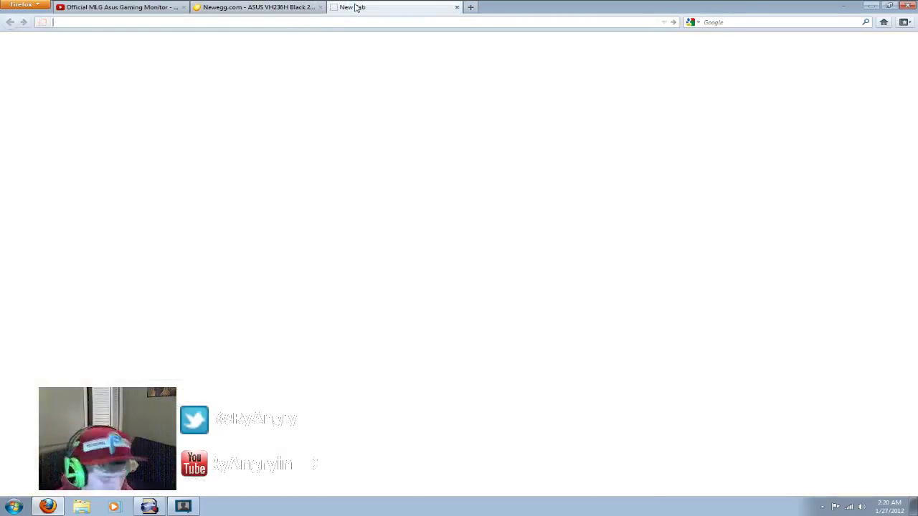
{"action": "type", "text": "xsplit.com"}
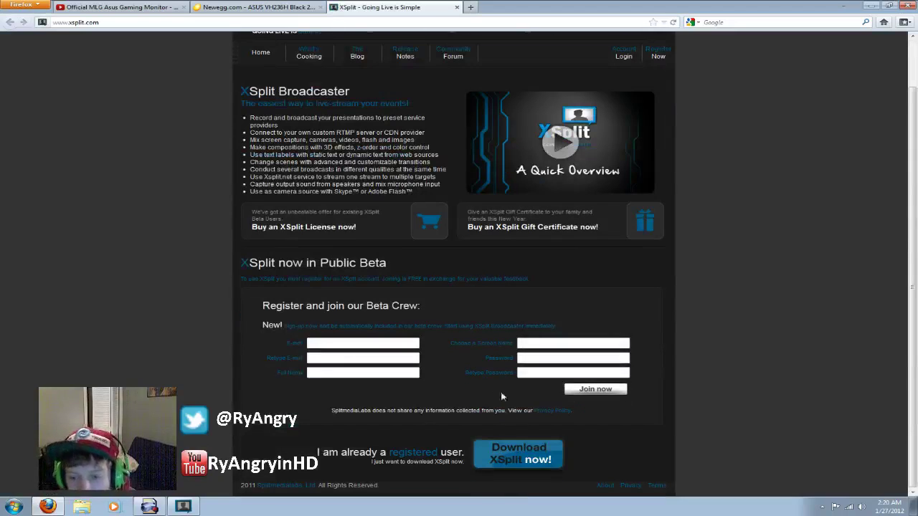
{"action": "left_click", "coordinate": [545, 455]}
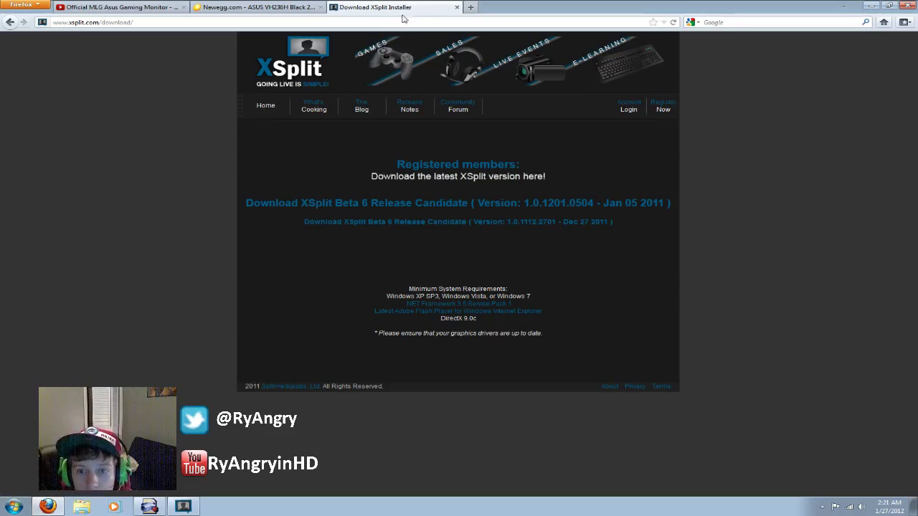
- Briefly show XSplit's live preview, tuck it back down, and minimize Firefox to the desktop
{"action": "left_click", "coordinate": [183, 507]}
{"action": "left_click_drag", "start_coordinate": [321, 496], "coordinate": [351, 119]}
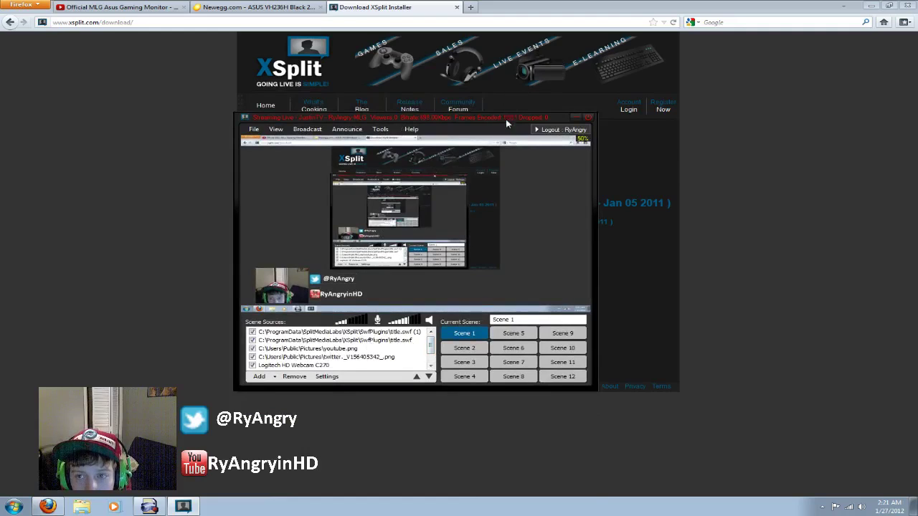
{"action": "left_click_drag", "start_coordinate": [506, 124], "coordinate": [485, 188]}
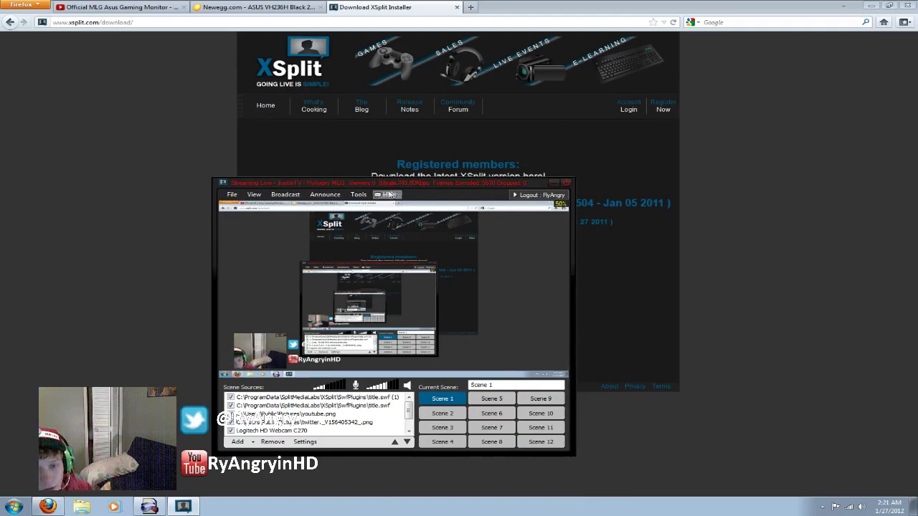
{"action": "left_click_drag", "start_coordinate": [425, 189], "coordinate": [362, 495]}
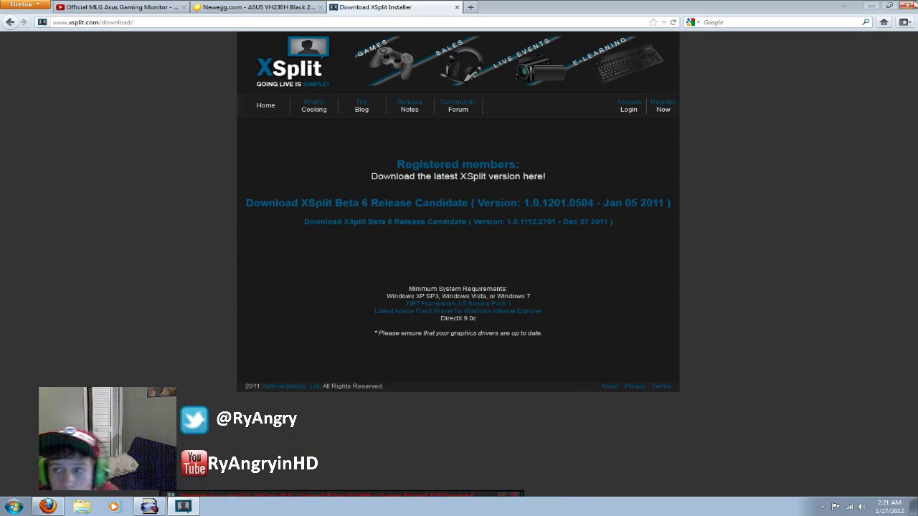
{"action": "left_click", "coordinate": [870, 5]}
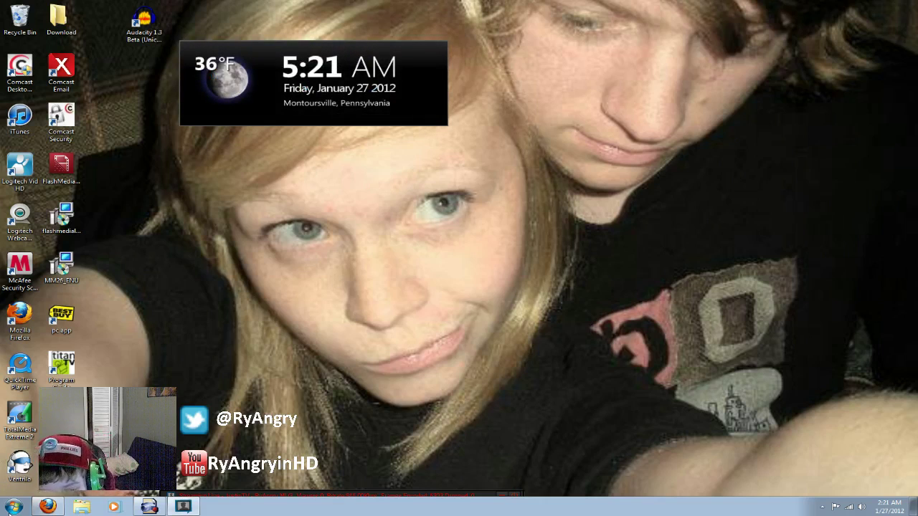
- Launch TotalMedia Extreme 2 from the Start menu
{"action": "key", "text": "super"}
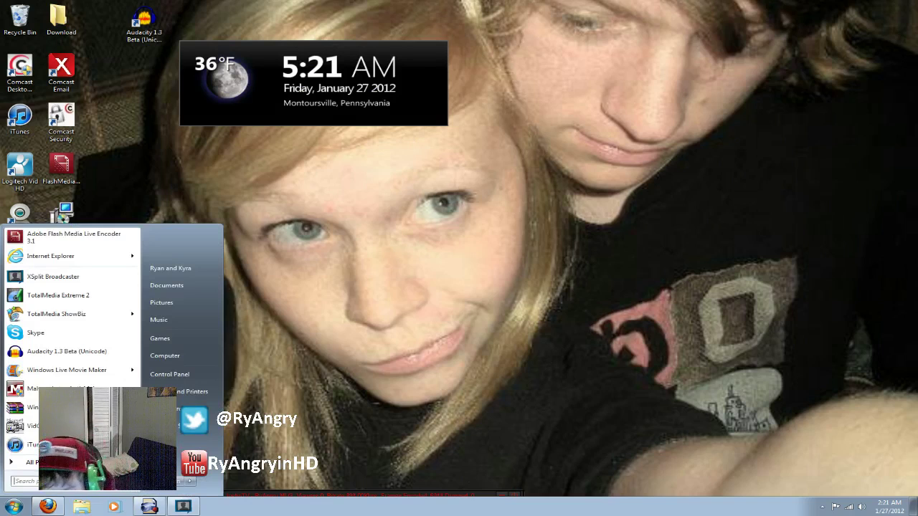
{"action": "left_click", "coordinate": [84, 300]}
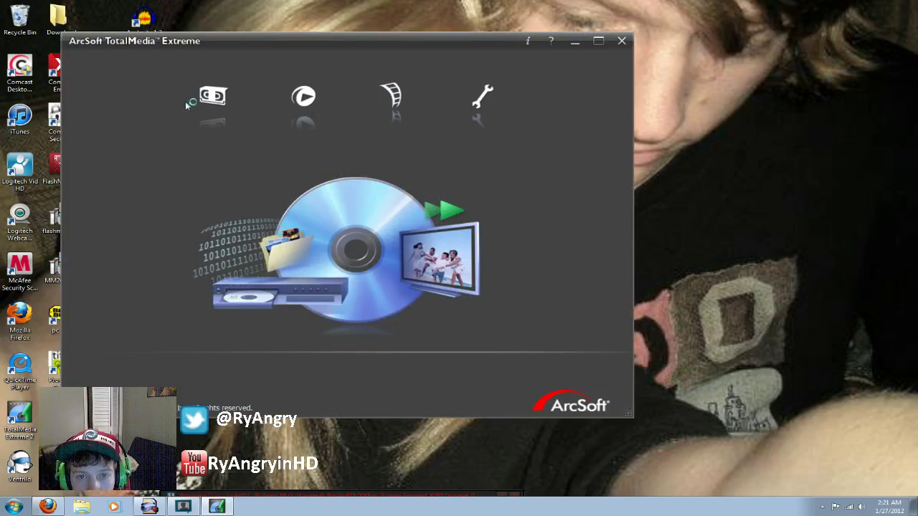
- Open Record Video and choose Hauppauge HD PVR Capture Device as the capture source
{"action": "left_click", "coordinate": [215, 99]}
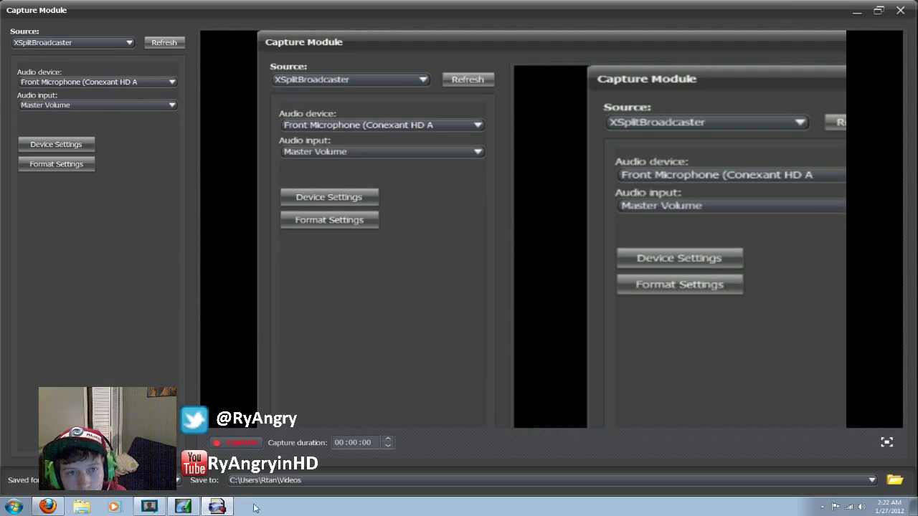
{"action": "left_click", "coordinate": [122, 43]}
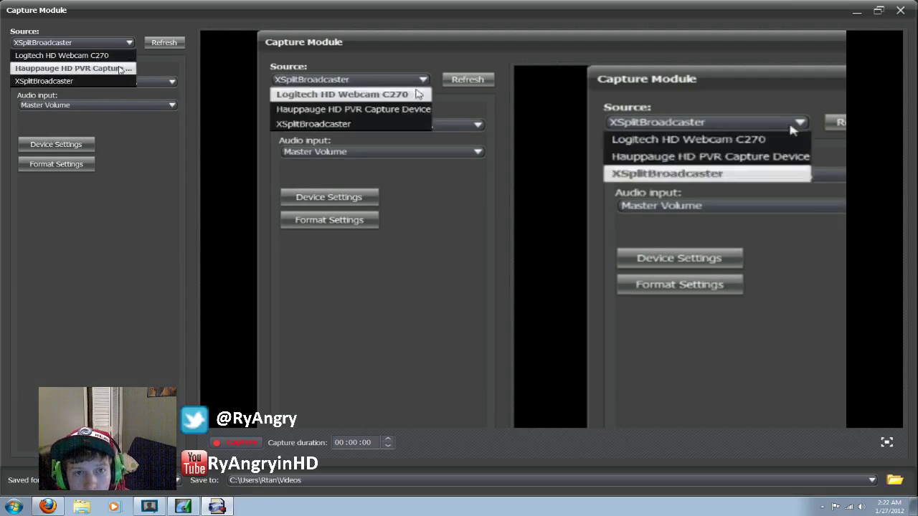
{"action": "left_click", "coordinate": [116, 69]}
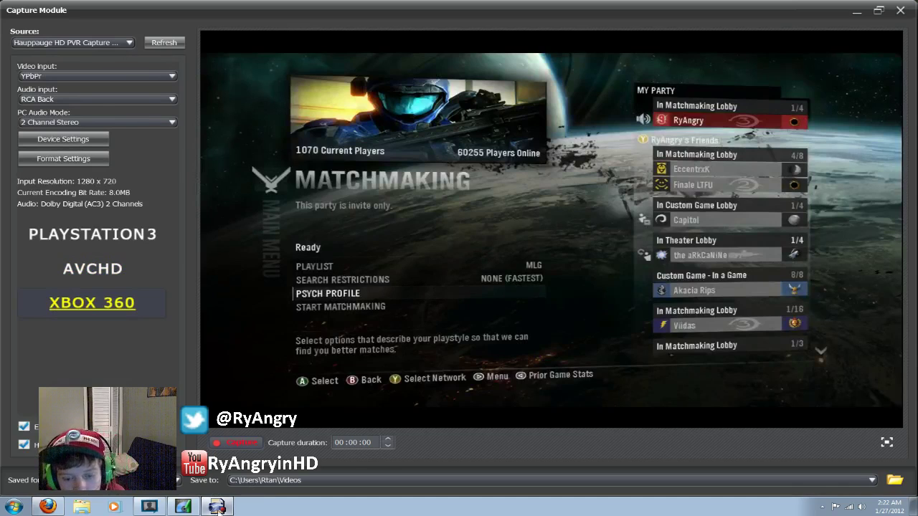
{"action": "mouse_move", "coordinate": [150, 506]}
{"action": "left_click", "coordinate": [302, 495]}
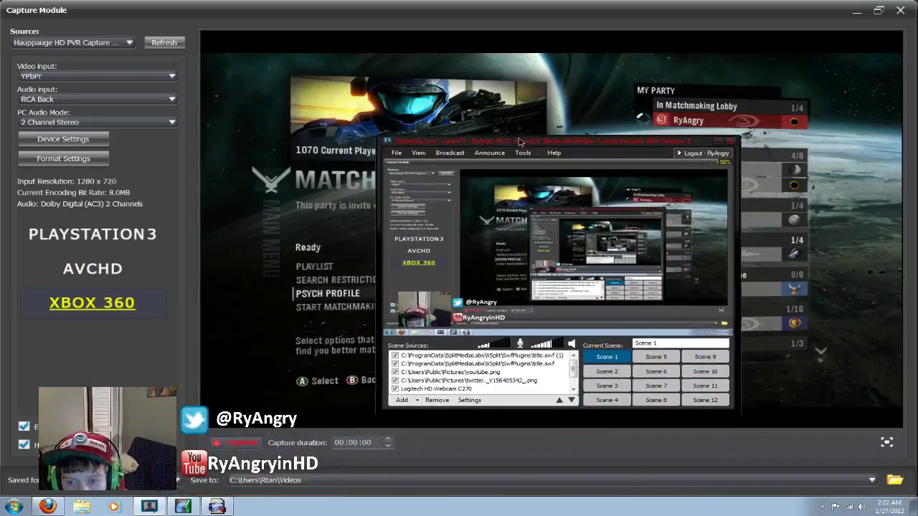
{"action": "left_click", "coordinate": [414, 400]}
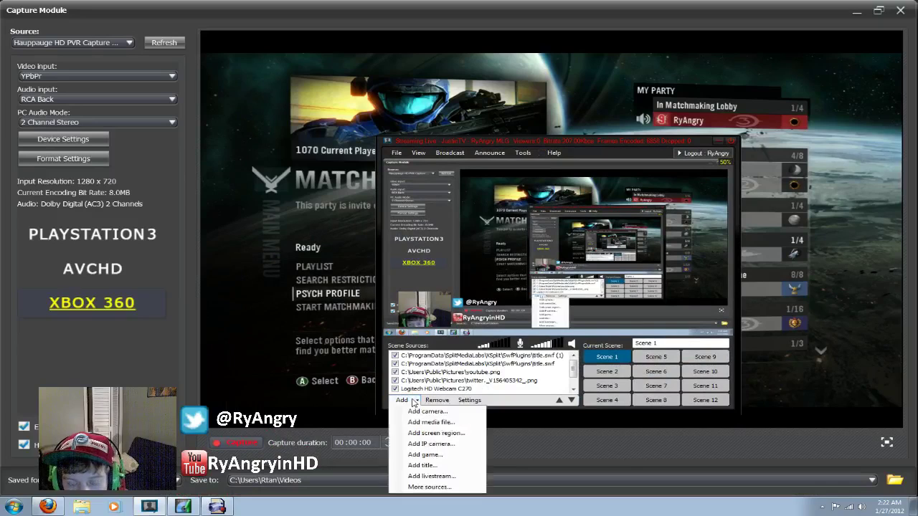
{"action": "left_click", "coordinate": [430, 434]}
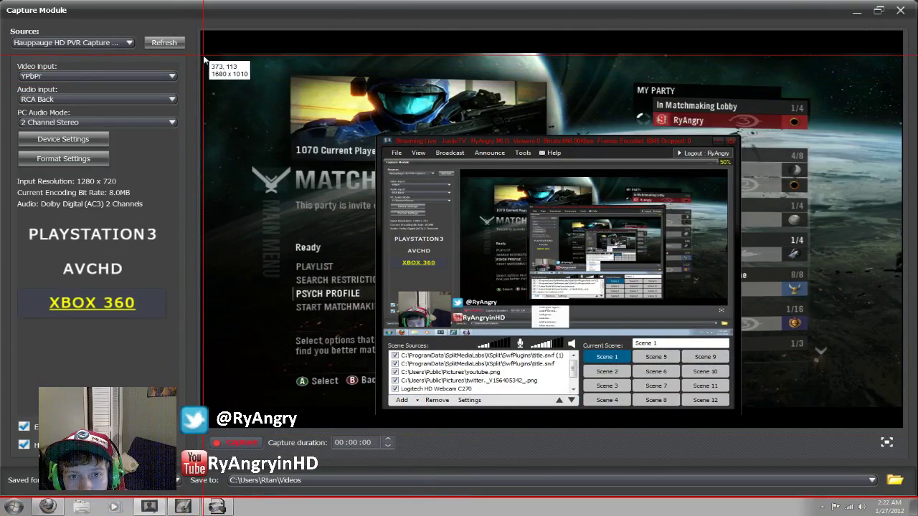
{"action": "left_click_drag", "start_coordinate": [203, 60], "coordinate": [902, 409]}
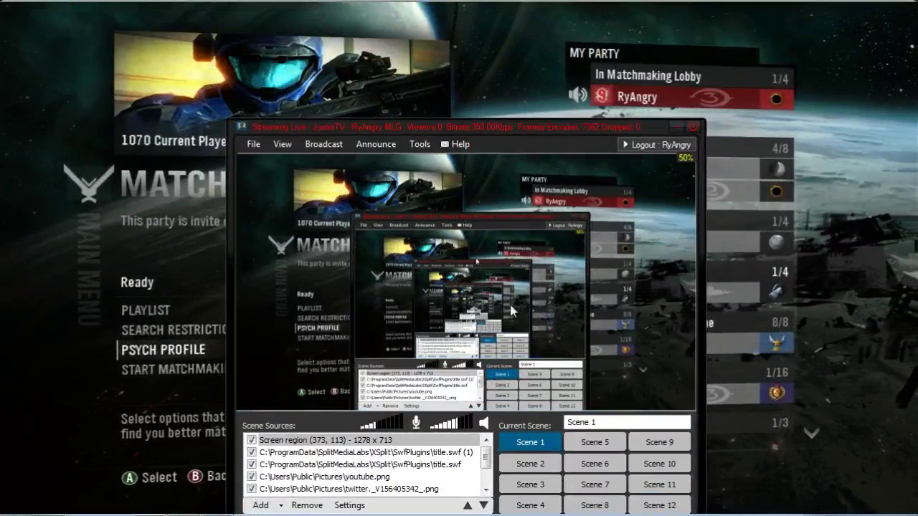
{"action": "left_click", "coordinate": [325, 441]}
{"action": "left_click", "coordinate": [306, 505]}
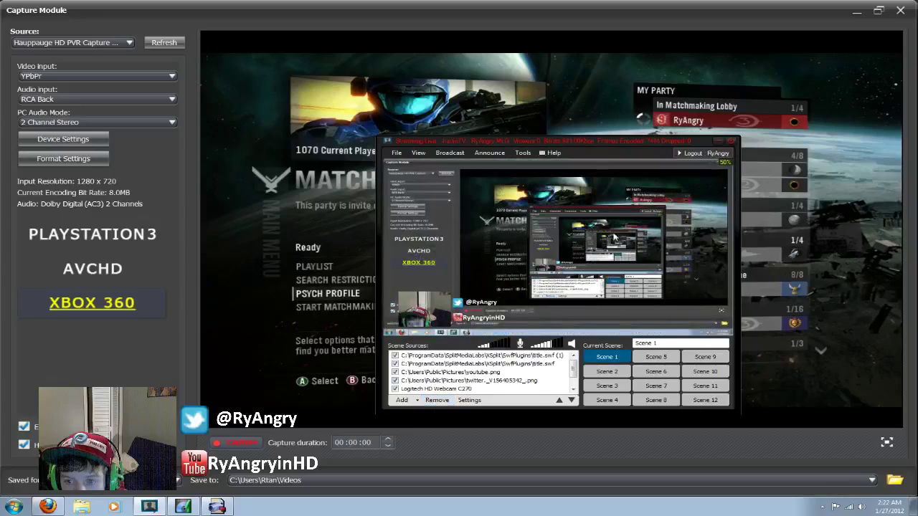
- Check the camera list under Add, then move XSplit down off the Halo capture preview
{"action": "left_click_drag", "start_coordinate": [614, 140], "coordinate": [490, 157]}
{"action": "left_click", "coordinate": [277, 415]}
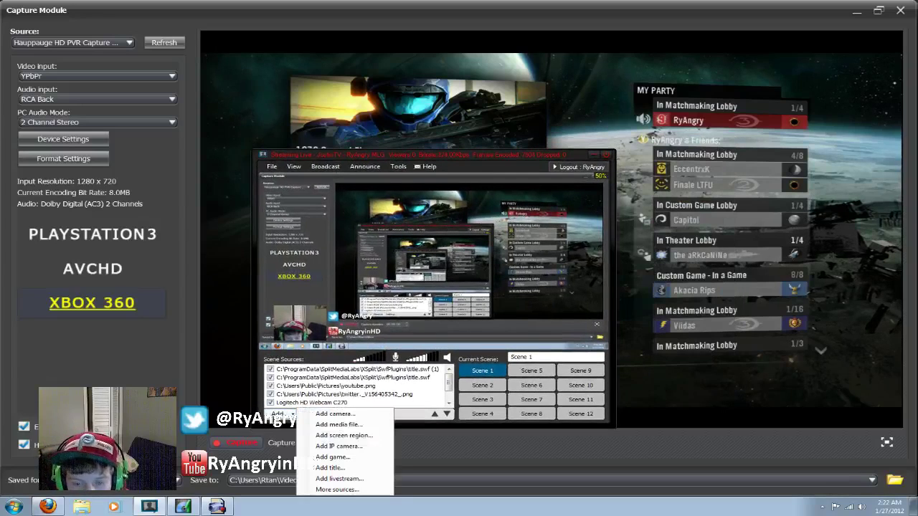
{"action": "left_click", "coordinate": [350, 415]}
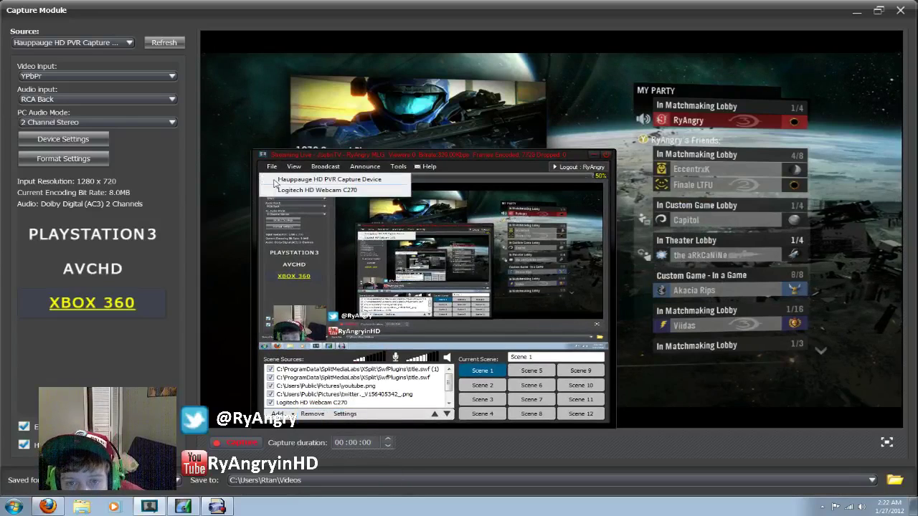
{"action": "left_click", "coordinate": [426, 157]}
{"action": "left_click_drag", "start_coordinate": [426, 157], "coordinate": [409, 468]}
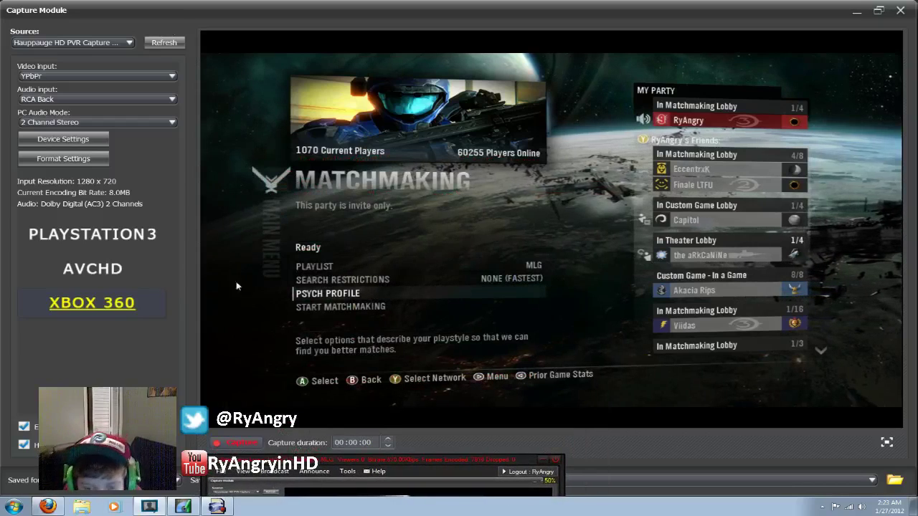
- Close the Capture Module, minimize TotalMedia Extreme, and tuck XSplit mostly out of sight
{"action": "left_click_drag", "start_coordinate": [422, 462], "coordinate": [401, 251]}
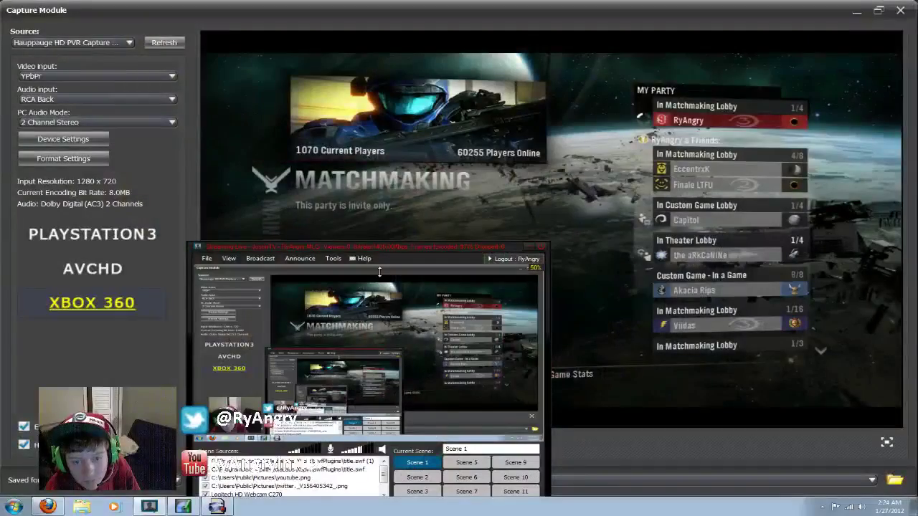
{"action": "left_click_drag", "start_coordinate": [398, 250], "coordinate": [453, 444]}
{"action": "left_click", "coordinate": [856, 10]}
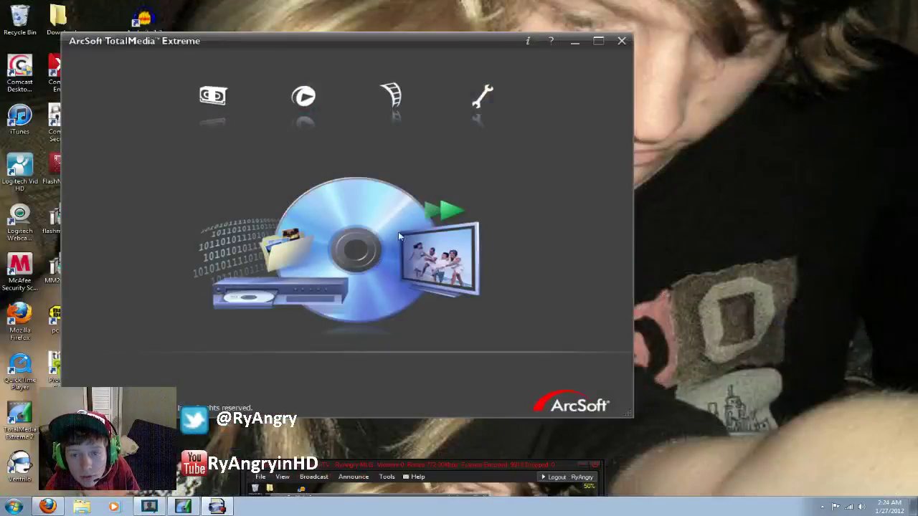
{"action": "left_click", "coordinate": [574, 42]}
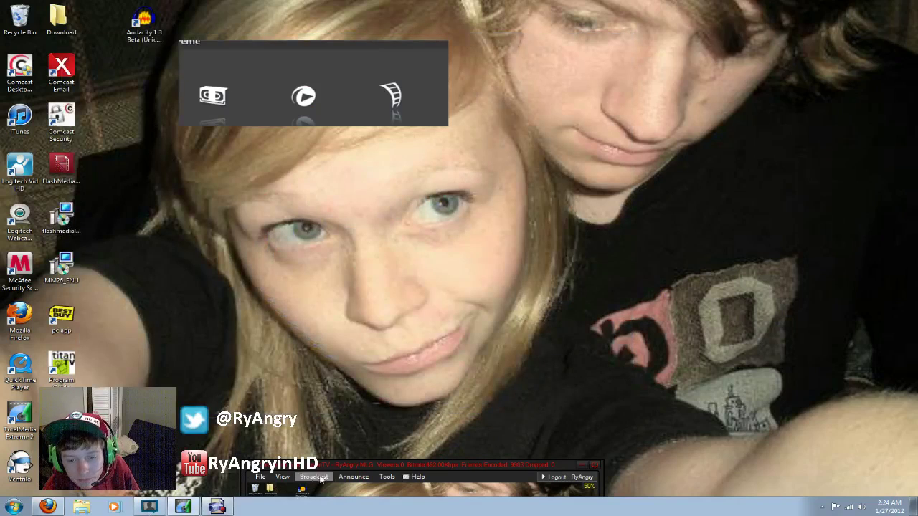
{"action": "left_click_drag", "start_coordinate": [332, 468], "coordinate": [327, 500]}
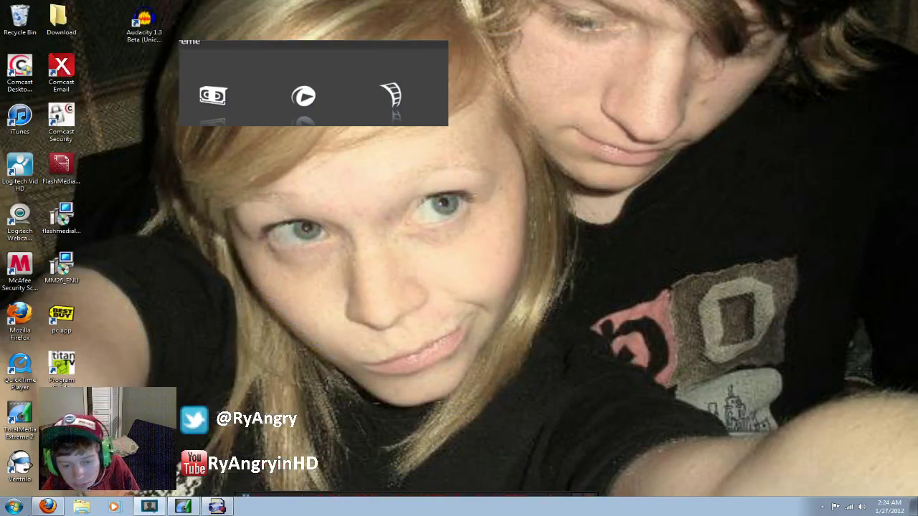
- Load Amazon in place of the Newegg monitor page
{"action": "left_click", "coordinate": [48, 507]}
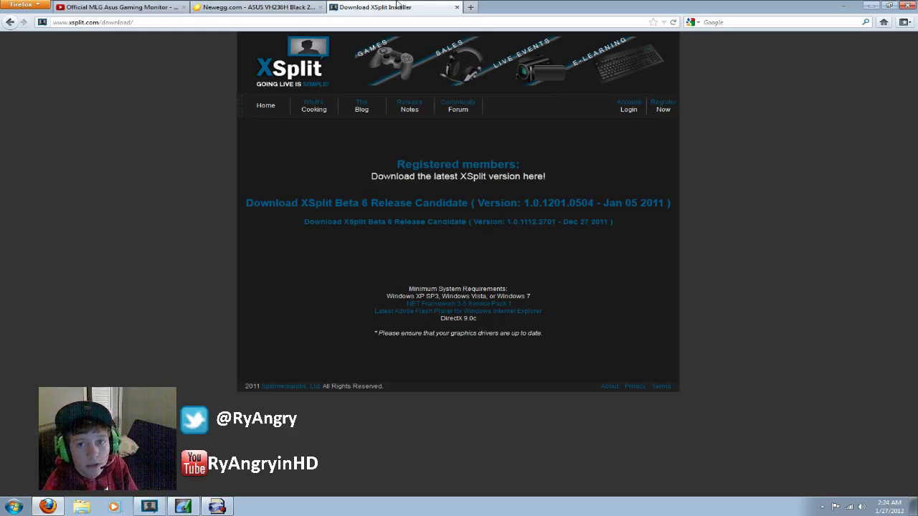
{"action": "left_click", "coordinate": [234, 5]}
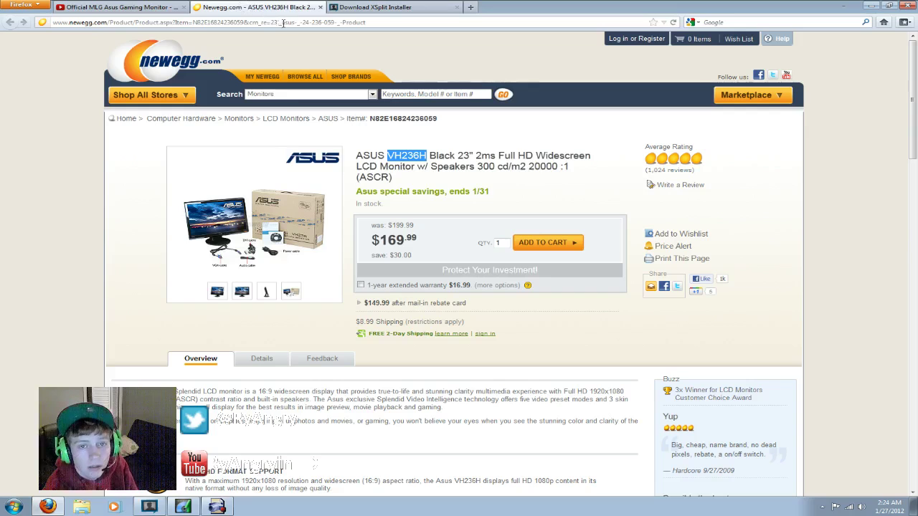
{"action": "left_click", "coordinate": [391, 22]}
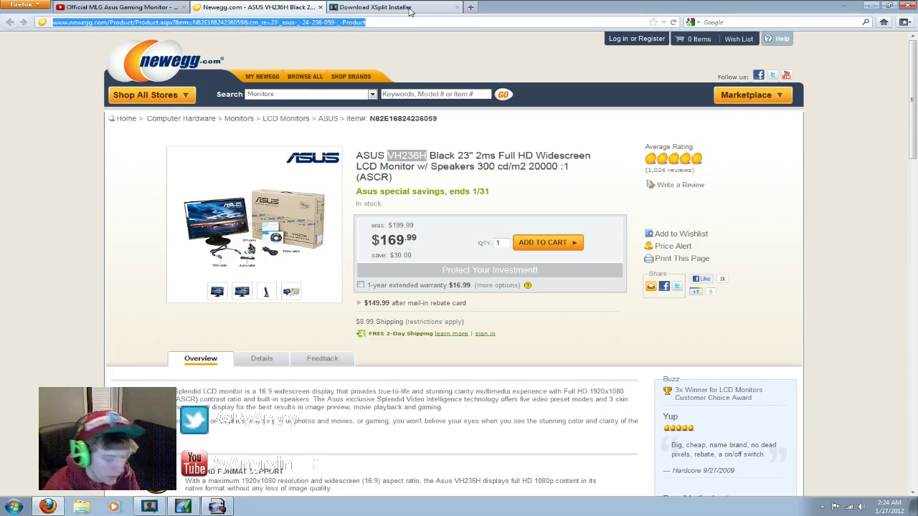
{"action": "type", "text": "amazon.co"}
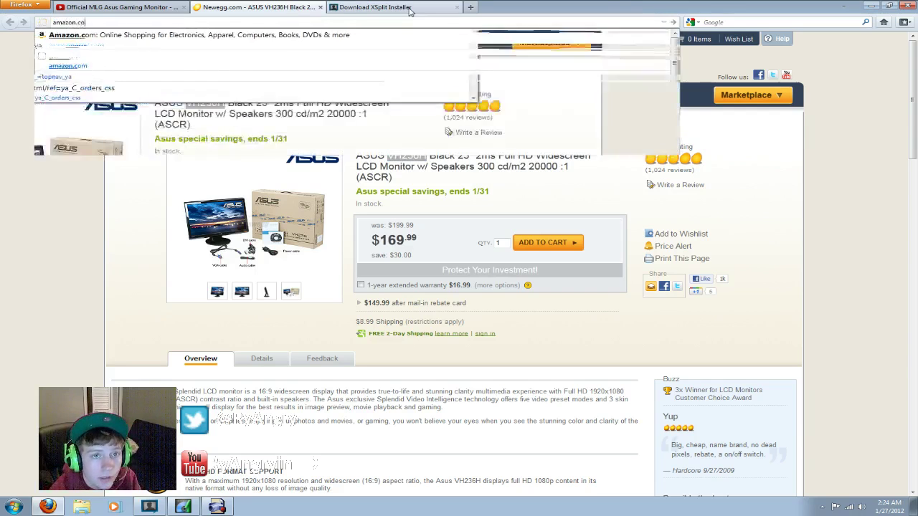
{"action": "key", "text": "Return"}
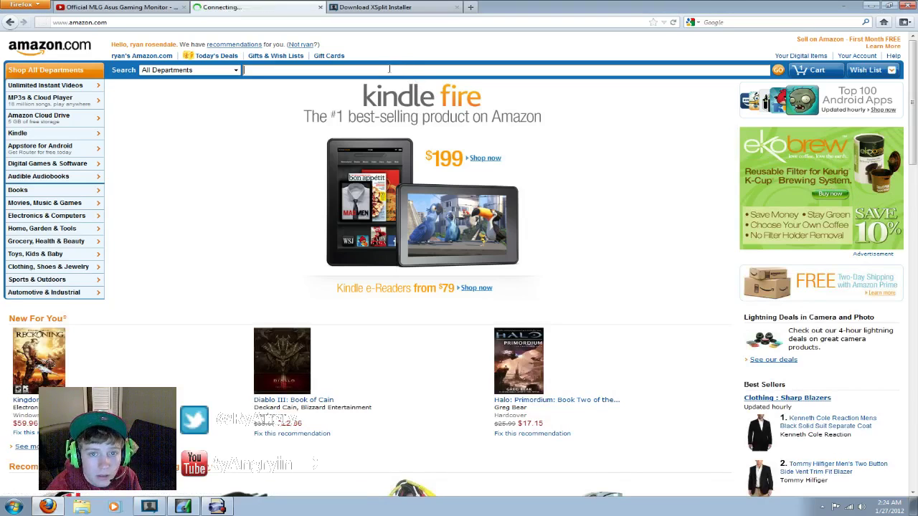
- Search Amazon for asus vh236h using the search suggestions
{"action": "left_click", "coordinate": [389, 70]}
{"action": "type", "text": "asus vh"}
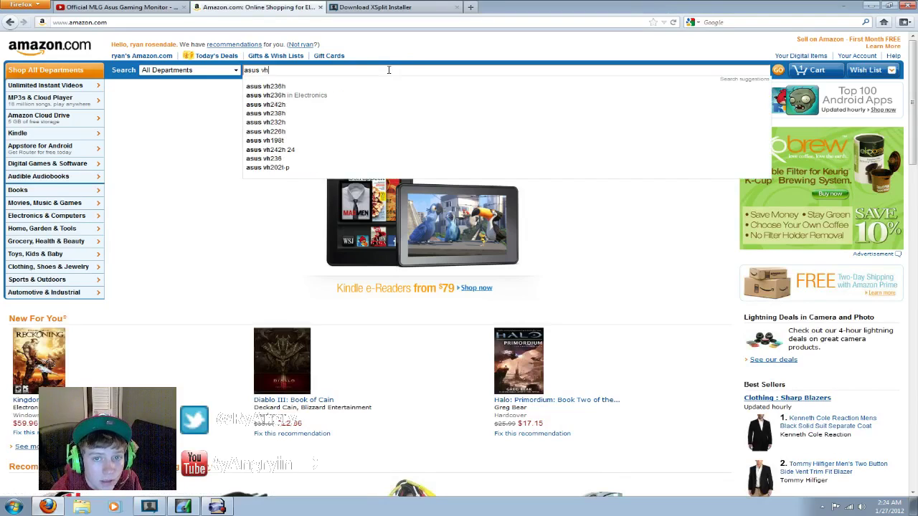
{"action": "type", "text": "3"}
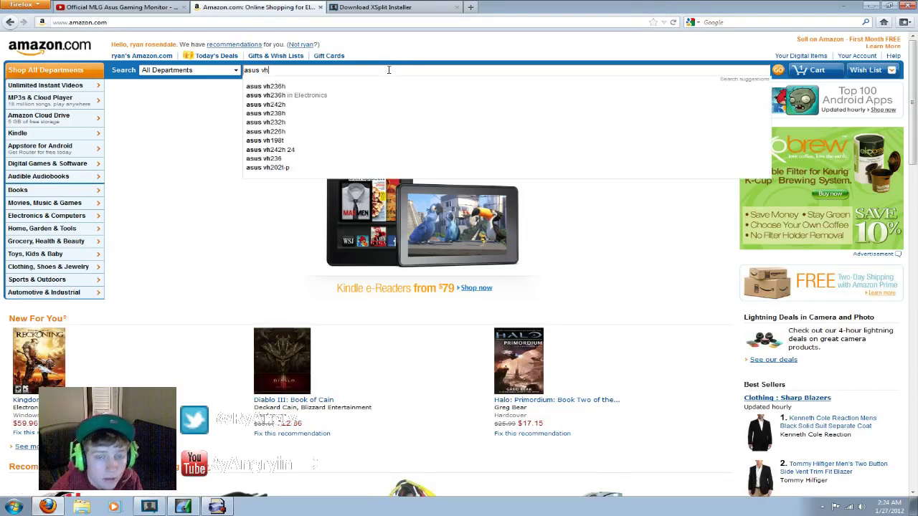
{"action": "type", "text": "2"}
{"action": "left_click", "coordinate": [358, 87]}
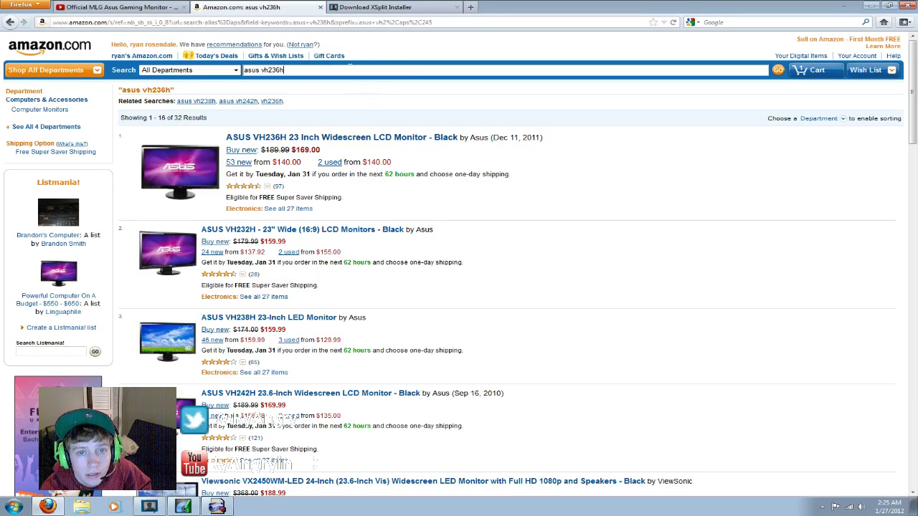
- Search Amazon for 'hauppauge hd pvr', view the Hauppauge 1212 HD-PVR page, then return to the results
{"action": "left_click_drag", "start_coordinate": [286, 69], "coordinate": [243, 70]}
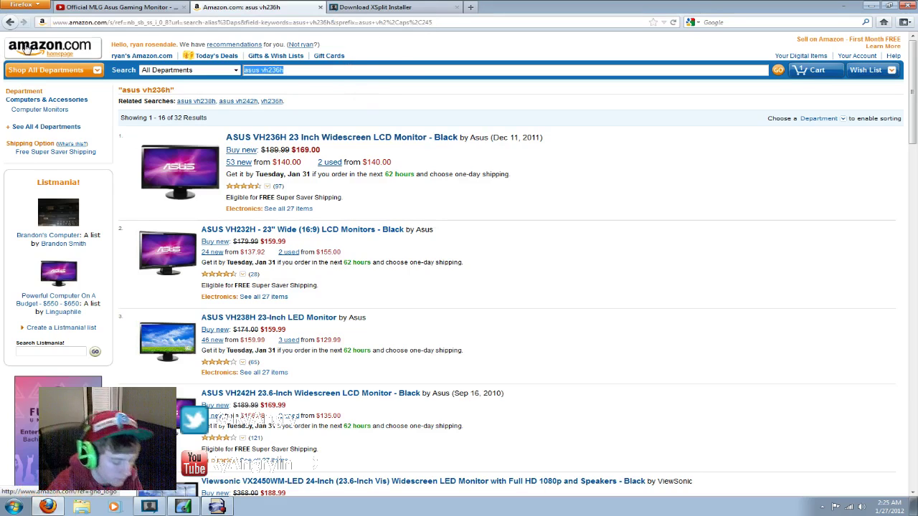
{"action": "type", "text": "ha"}
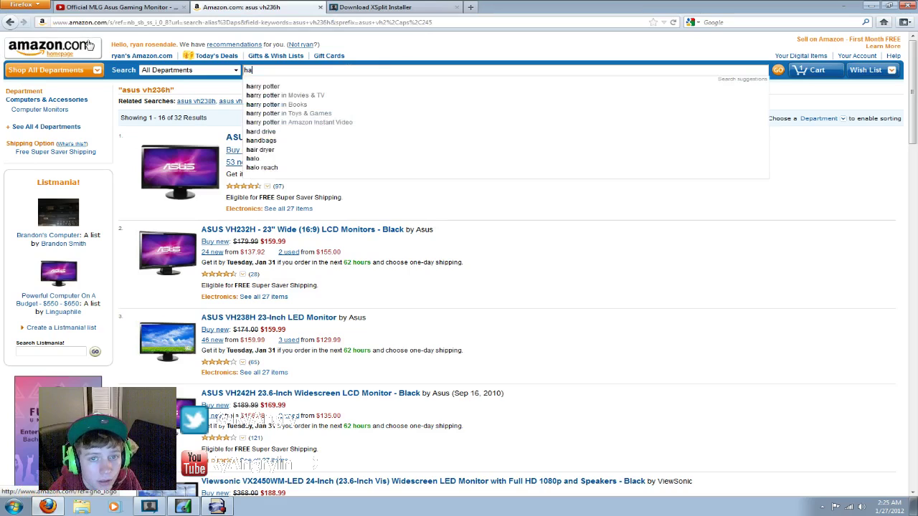
{"action": "type", "text": "upp"}
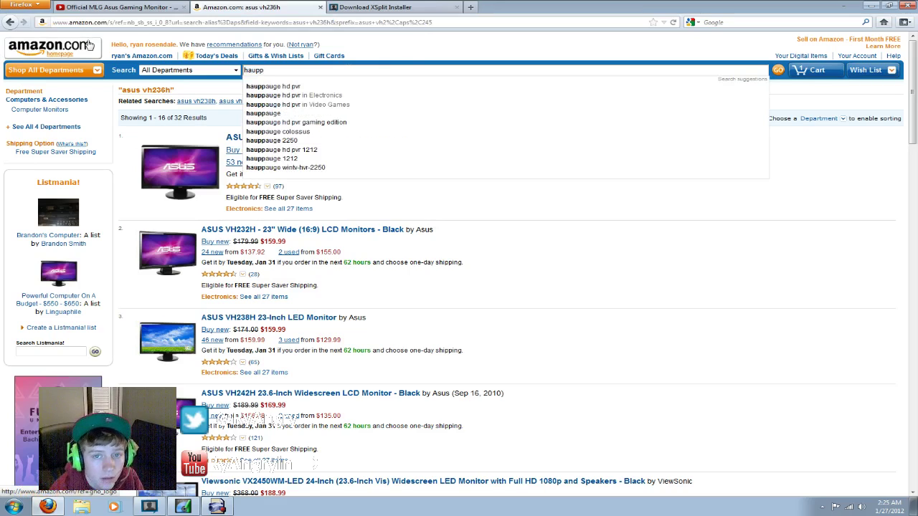
{"action": "left_click", "coordinate": [281, 88]}
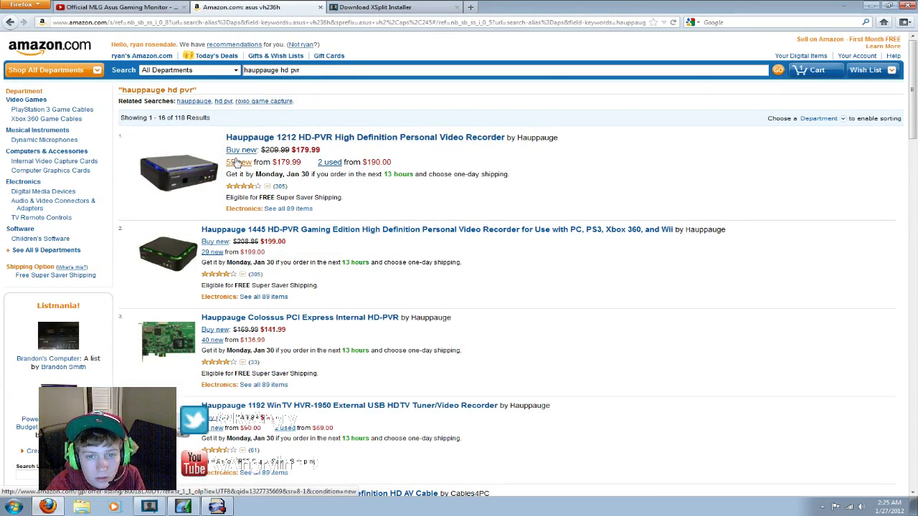
{"action": "left_click", "coordinate": [267, 137]}
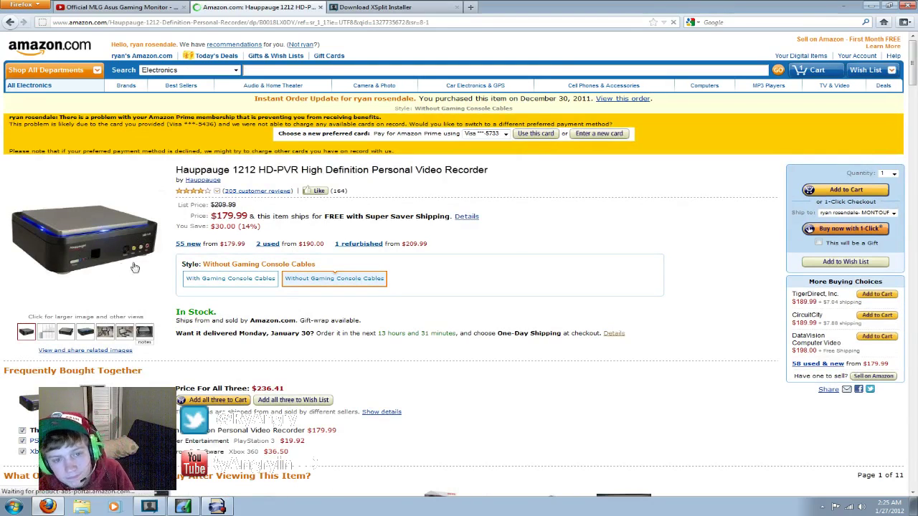
{"action": "left_click", "coordinate": [11, 22]}
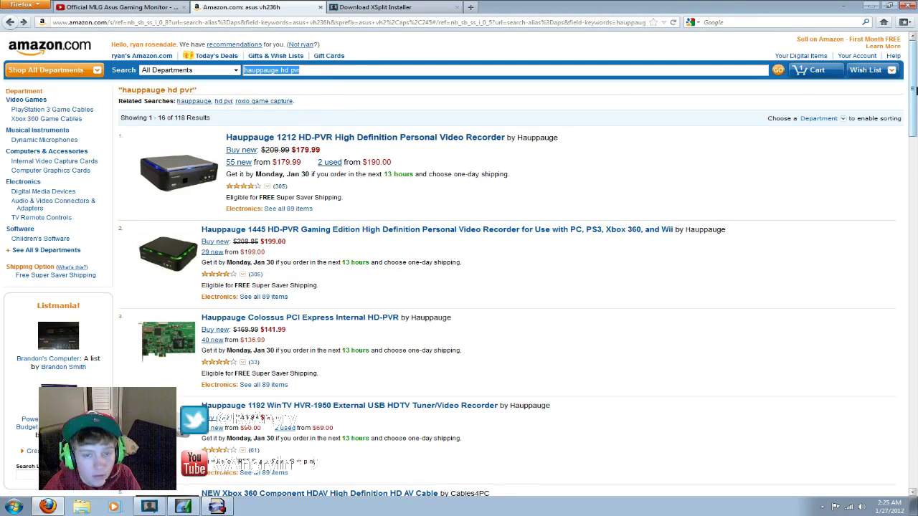
- Search Amazon for 'component to hdmi converter'
{"action": "type", "text": "as"}
{"action": "key", "text": "BackSpace"}
{"action": "key", "text": "BackSpace"}
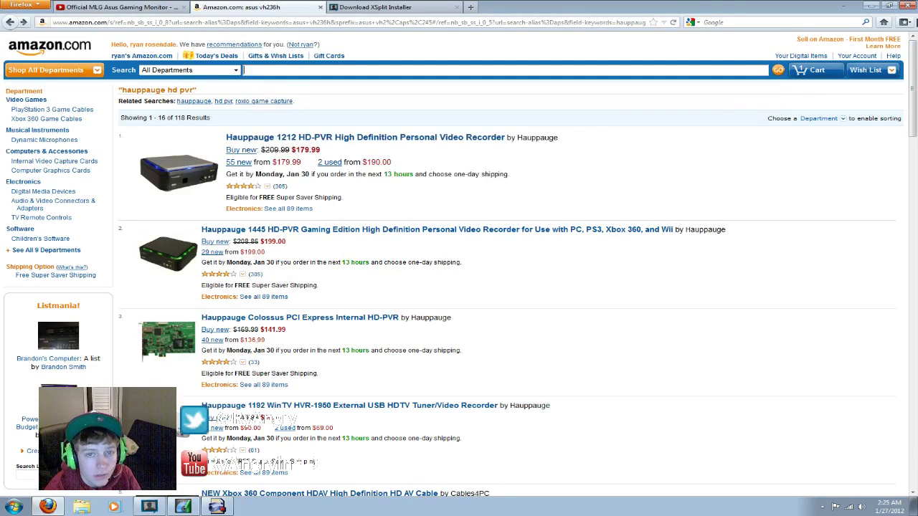
{"action": "type", "text": "compon"}
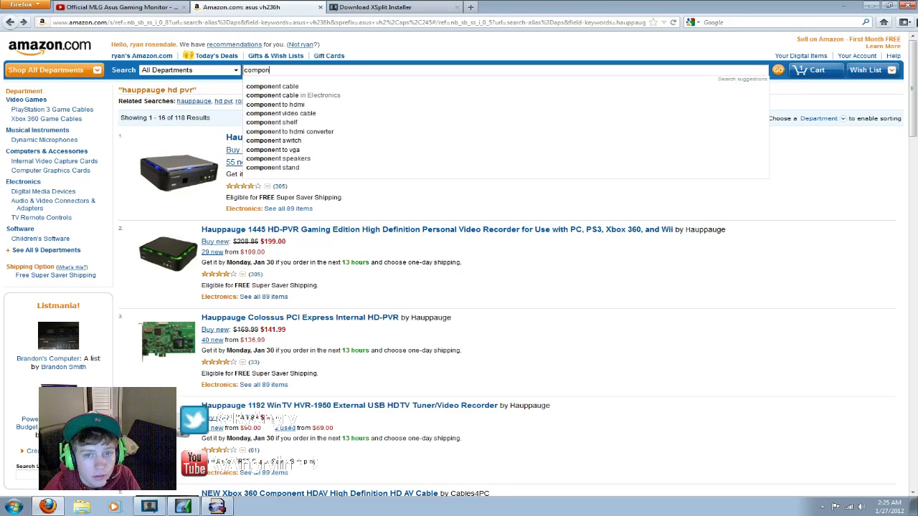
{"action": "type", "text": "ent to hdmi convert"}
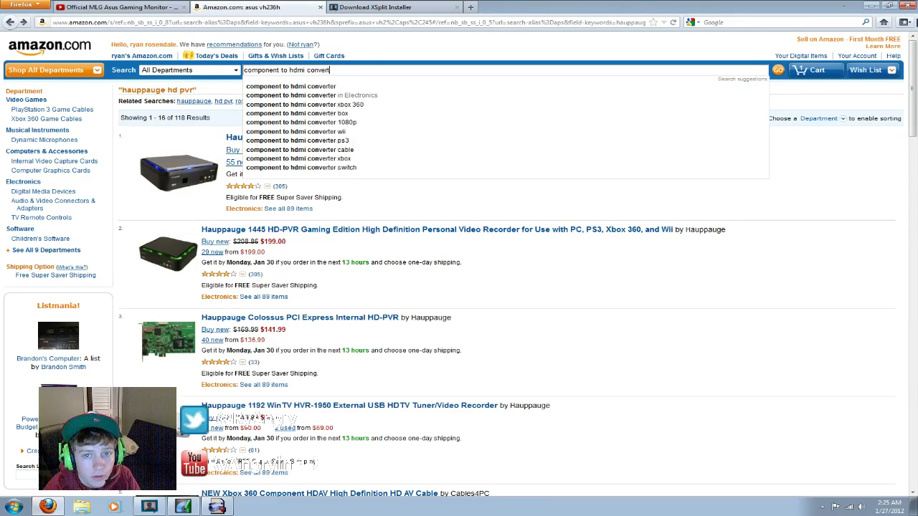
{"action": "type", "text": "er"}
{"action": "key", "text": "Return"}
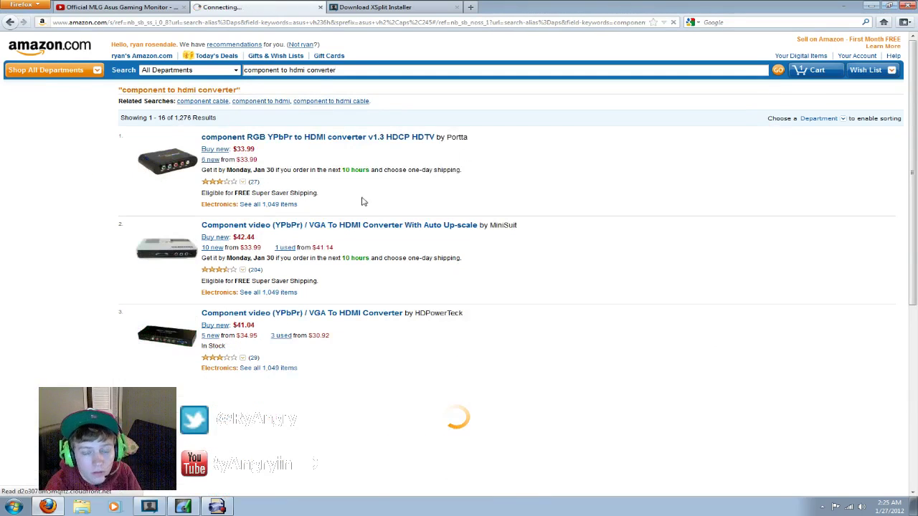
- Open and browse the $33.99 component RGB YPbPr to HDMI converter v1.3 HDCP product page
{"action": "left_click", "coordinate": [331, 139]}
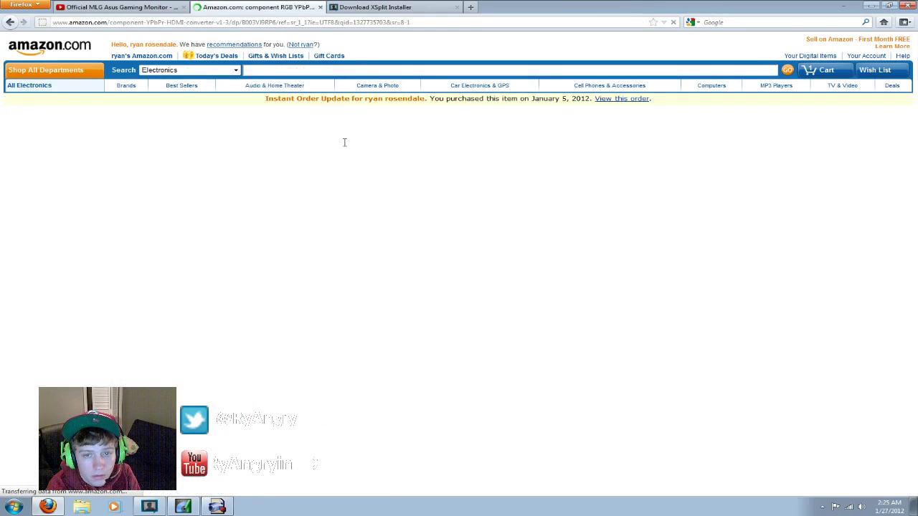
{"action": "scroll", "coordinate": [217, 219], "scroll_direction": "down", "scroll_amount": 4}
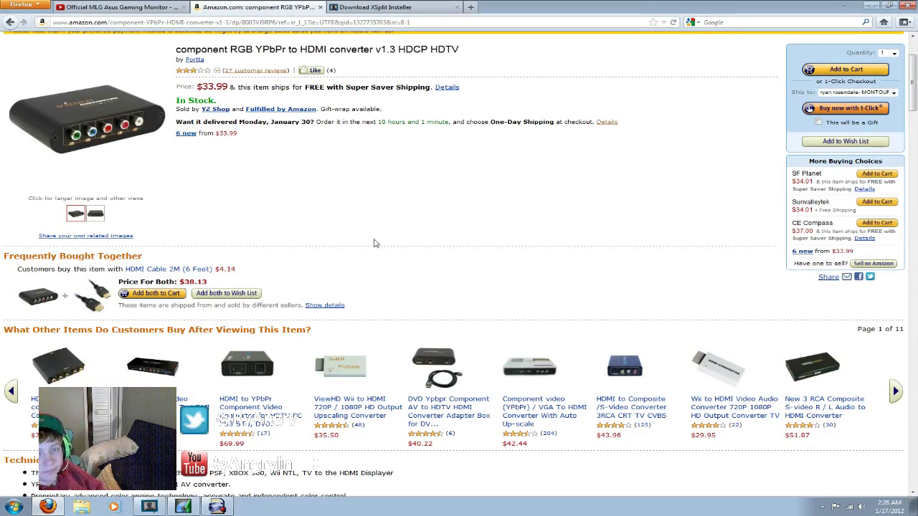
{"action": "scroll", "coordinate": [438, 266], "scroll_direction": "up", "scroll_amount": 1}
{"action": "scroll", "coordinate": [468, 295], "scroll_direction": "up", "scroll_amount": 1}
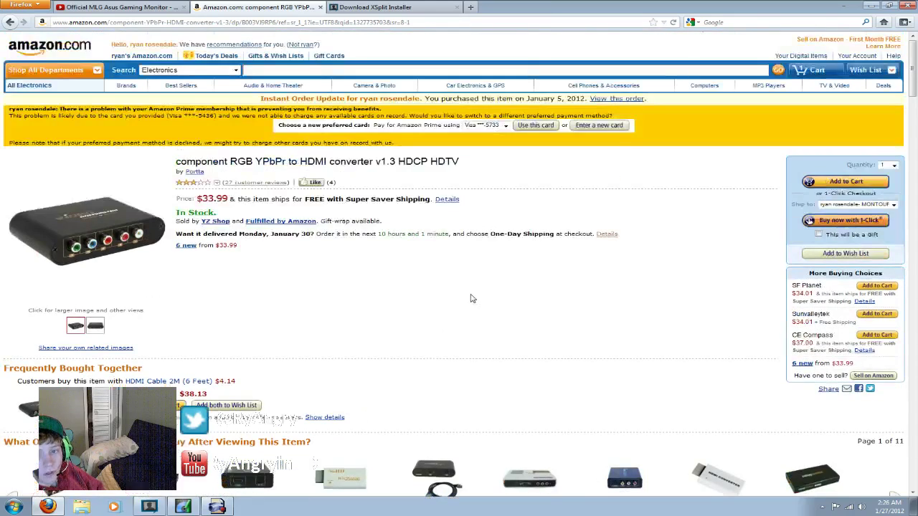
- Switch Firefox to the XSplit download tab, restore and reposition XSplit, and show its Broadcast choices
{"action": "left_click", "coordinate": [371, 6]}
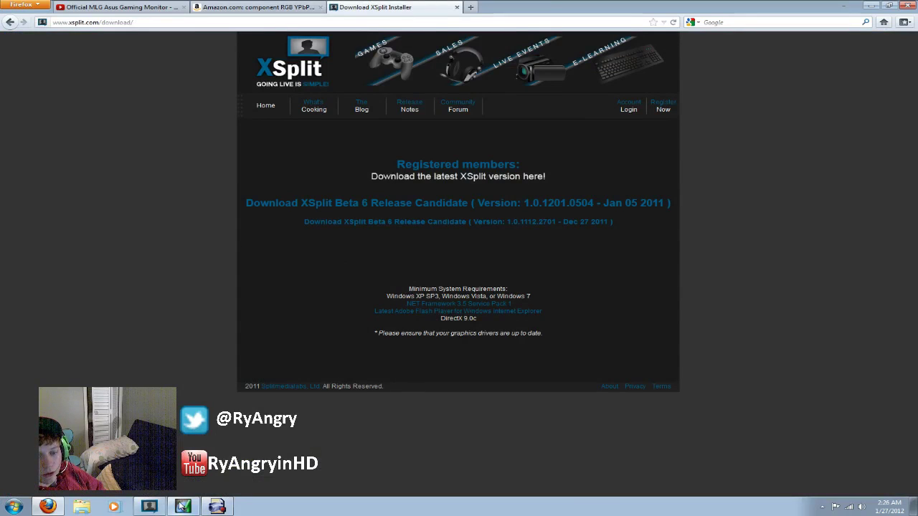
{"action": "mouse_move", "coordinate": [151, 506]}
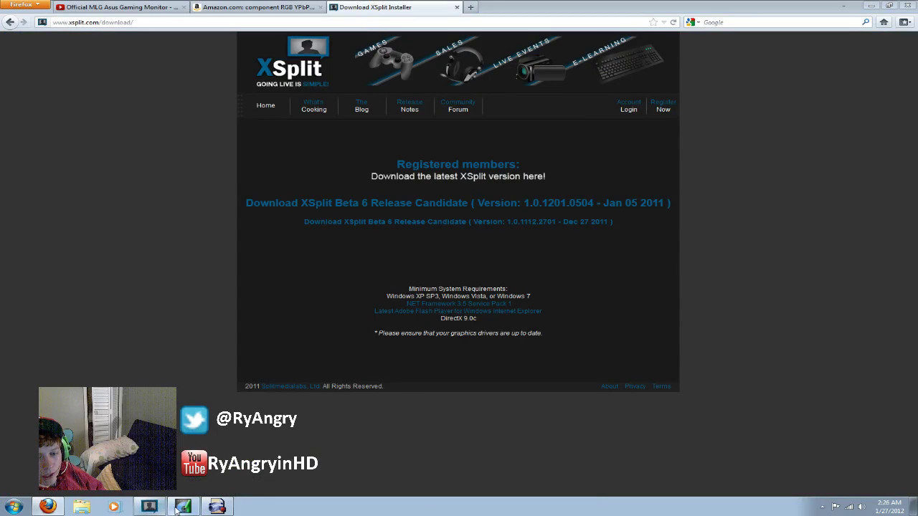
{"action": "left_click", "coordinate": [284, 496]}
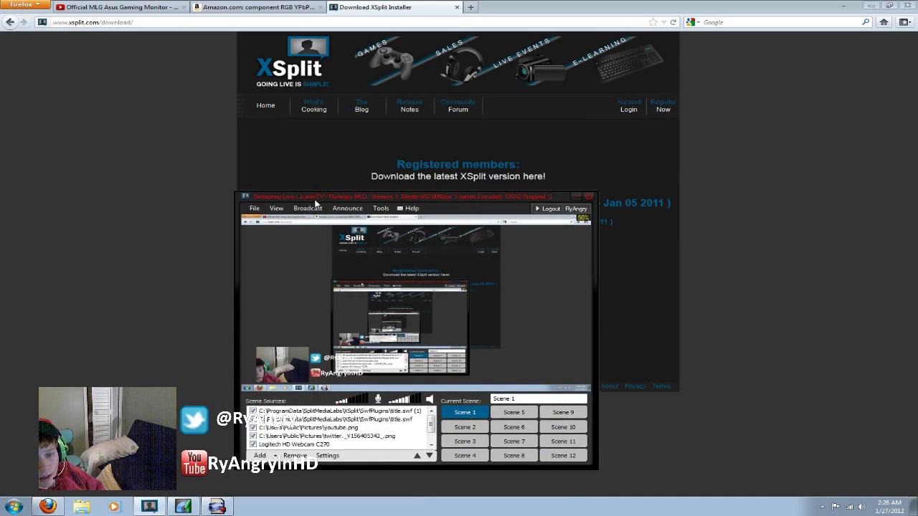
{"action": "left_click_drag", "start_coordinate": [328, 199], "coordinate": [242, 189]}
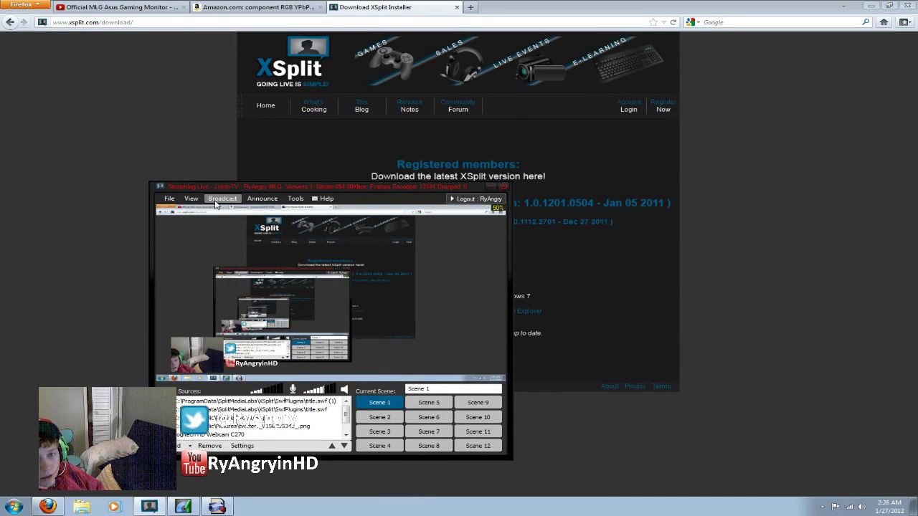
{"action": "left_click", "coordinate": [219, 198]}
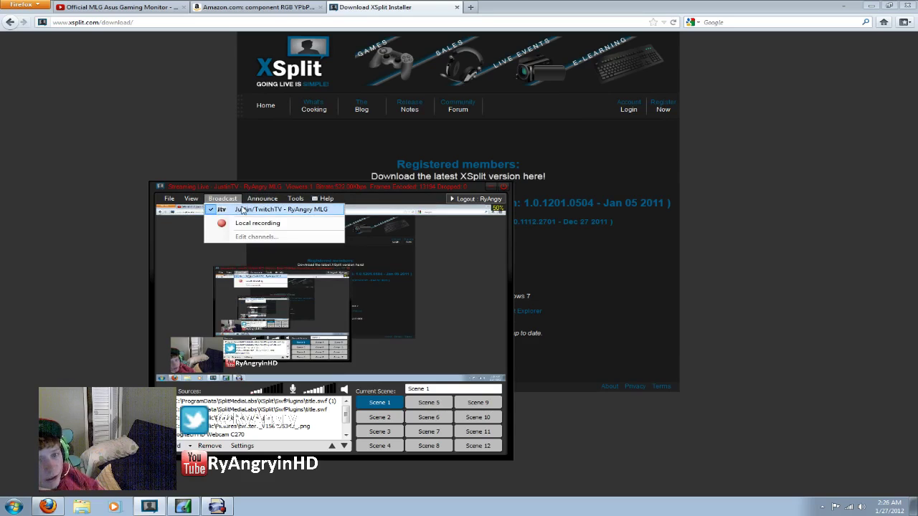